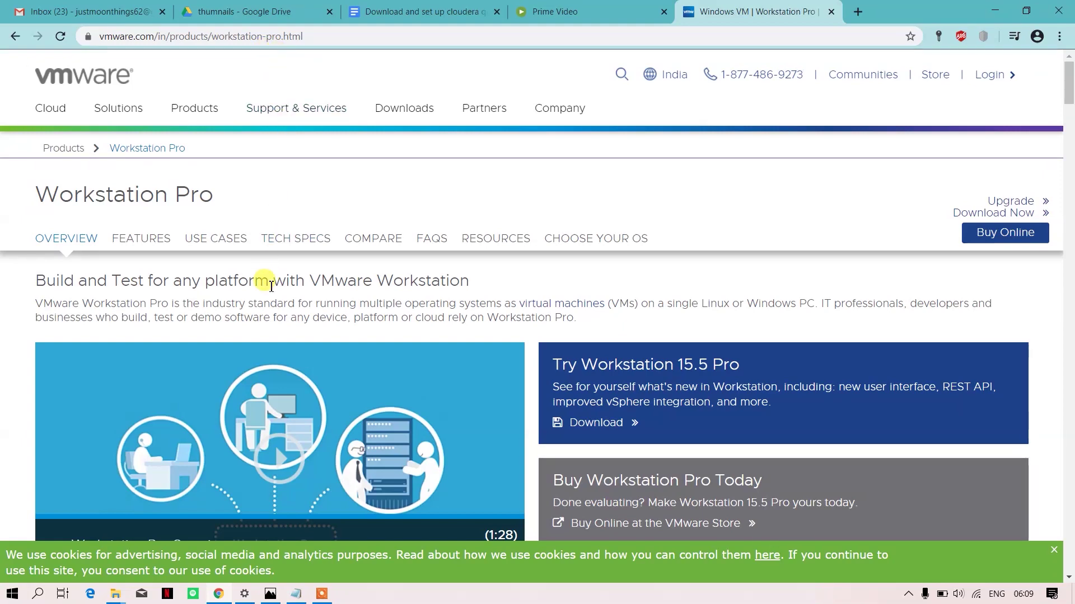
{"action": "scroll", "coordinate": [271, 290], "scroll_direction": "down", "scroll_amount": 5}
{"action": "scroll", "coordinate": [270, 290], "scroll_direction": "down", "scroll_amount": 2}
{"action": "scroll", "coordinate": [270, 289], "scroll_direction": "down", "scroll_amount": 3}
{"action": "scroll", "coordinate": [271, 290], "scroll_direction": "down", "scroll_amount": 3}
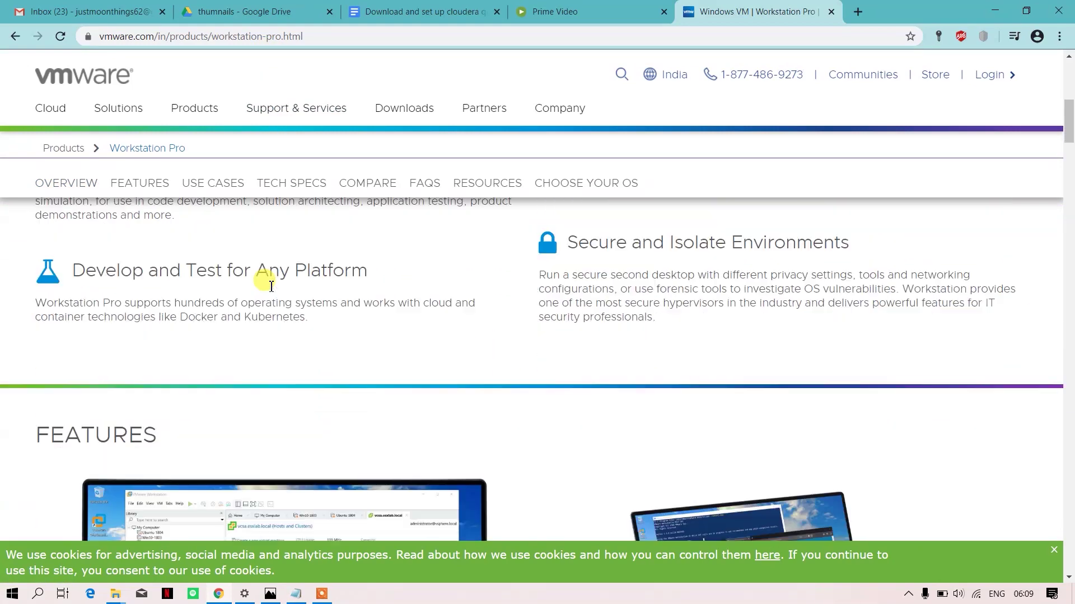
{"action": "scroll", "coordinate": [270, 289], "scroll_direction": "down", "scroll_amount": 2}
{"action": "scroll", "coordinate": [270, 290], "scroll_direction": "down", "scroll_amount": 4}
{"action": "scroll", "coordinate": [269, 290], "scroll_direction": "down", "scroll_amount": 2}
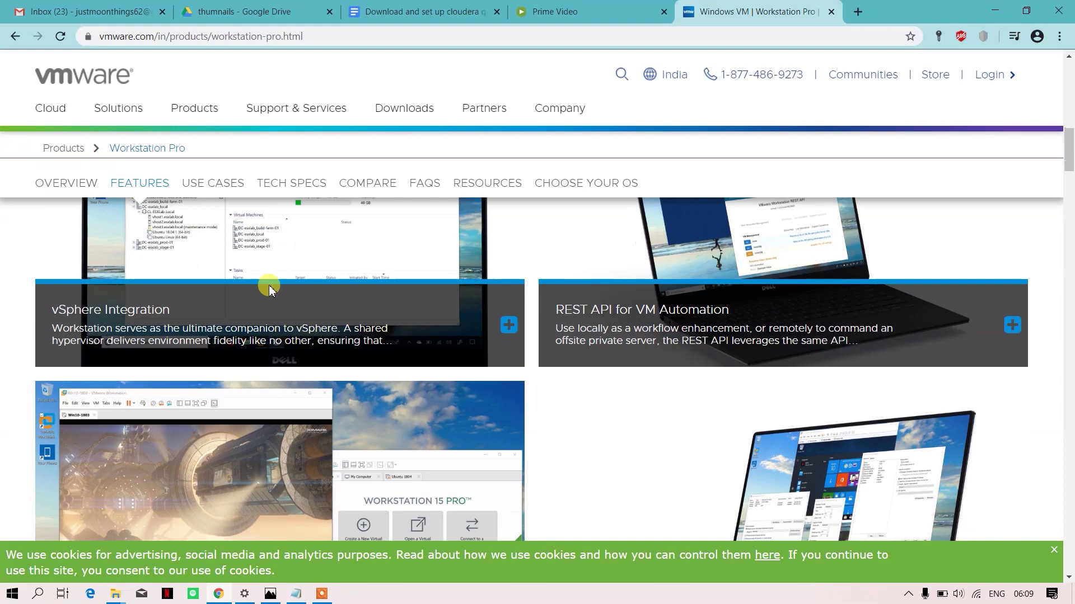
{"action": "scroll", "coordinate": [269, 290], "scroll_direction": "down", "scroll_amount": 2}
{"action": "scroll", "coordinate": [269, 290], "scroll_direction": "down", "scroll_amount": 2}
{"action": "scroll", "coordinate": [269, 285], "scroll_direction": "down", "scroll_amount": 3}
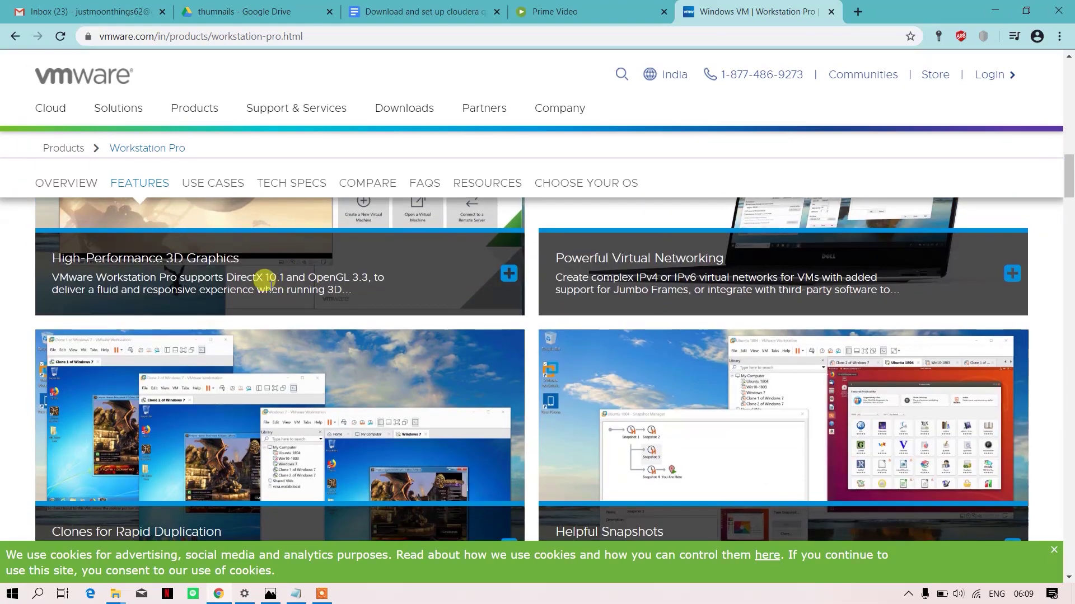
{"action": "scroll", "coordinate": [269, 285], "scroll_direction": "down", "scroll_amount": 3}
{"action": "scroll", "coordinate": [270, 286], "scroll_direction": "up", "scroll_amount": 1}
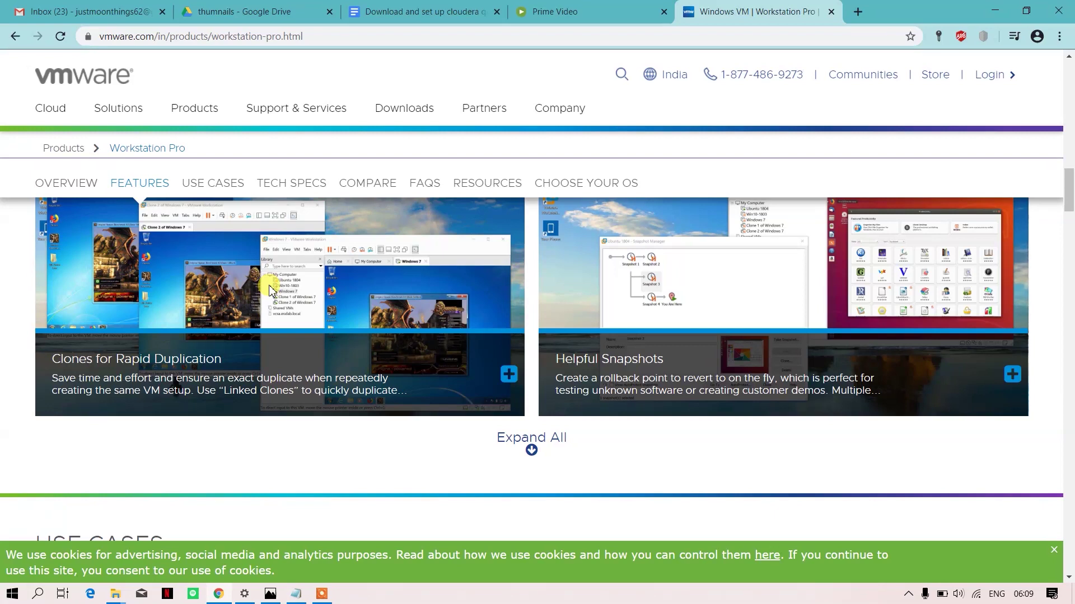
{"action": "scroll", "coordinate": [269, 290], "scroll_direction": "up", "scroll_amount": 1}
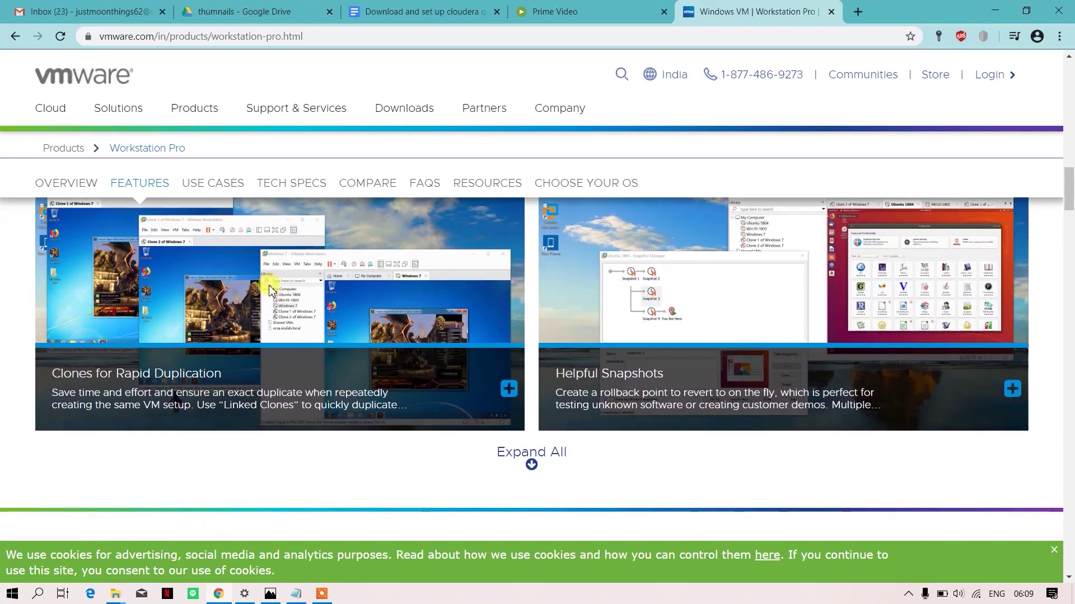
{"action": "scroll", "coordinate": [270, 290], "scroll_direction": "up", "scroll_amount": 2}
{"action": "scroll", "coordinate": [269, 290], "scroll_direction": "up", "scroll_amount": 3}
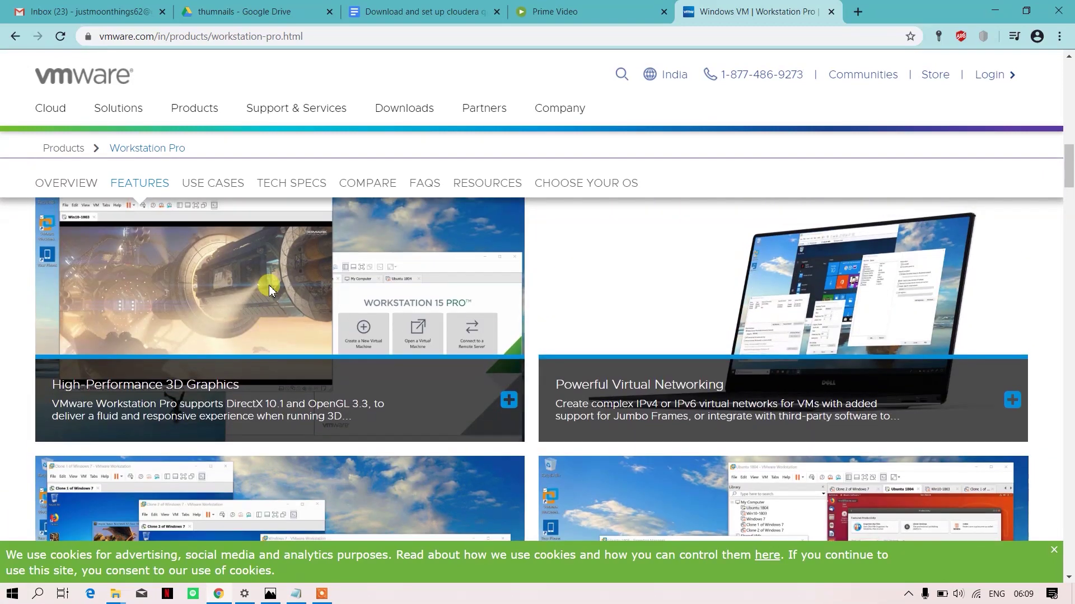
{"action": "scroll", "coordinate": [270, 289], "scroll_direction": "up", "scroll_amount": 3}
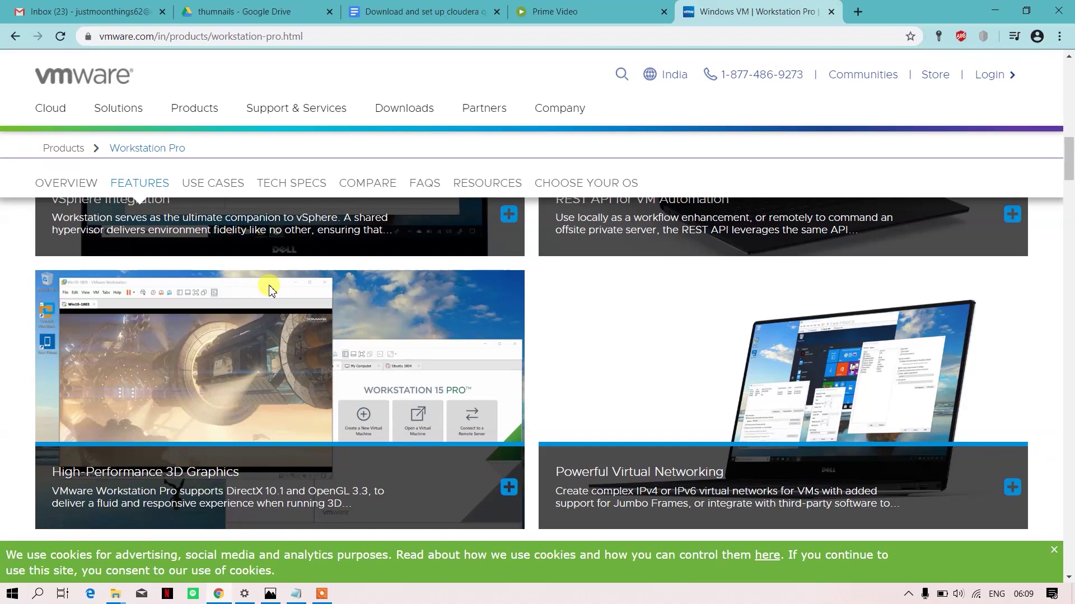
{"action": "scroll", "coordinate": [269, 290], "scroll_direction": "up", "scroll_amount": 1}
{"action": "scroll", "coordinate": [269, 290], "scroll_direction": "up", "scroll_amount": 2}
{"action": "scroll", "coordinate": [269, 289], "scroll_direction": "up", "scroll_amount": 1}
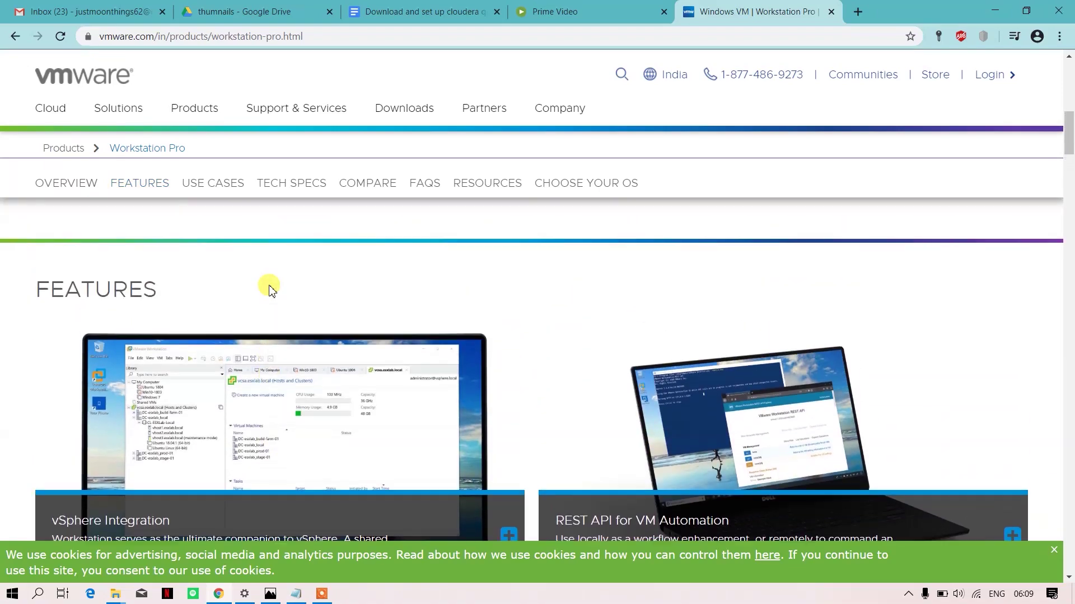
{"action": "scroll", "coordinate": [268, 290], "scroll_direction": "up", "scroll_amount": 3}
{"action": "scroll", "coordinate": [268, 290], "scroll_direction": "up", "scroll_amount": 3}
{"action": "scroll", "coordinate": [269, 290], "scroll_direction": "up", "scroll_amount": 3}
{"action": "scroll", "coordinate": [269, 290], "scroll_direction": "up", "scroll_amount": 3}
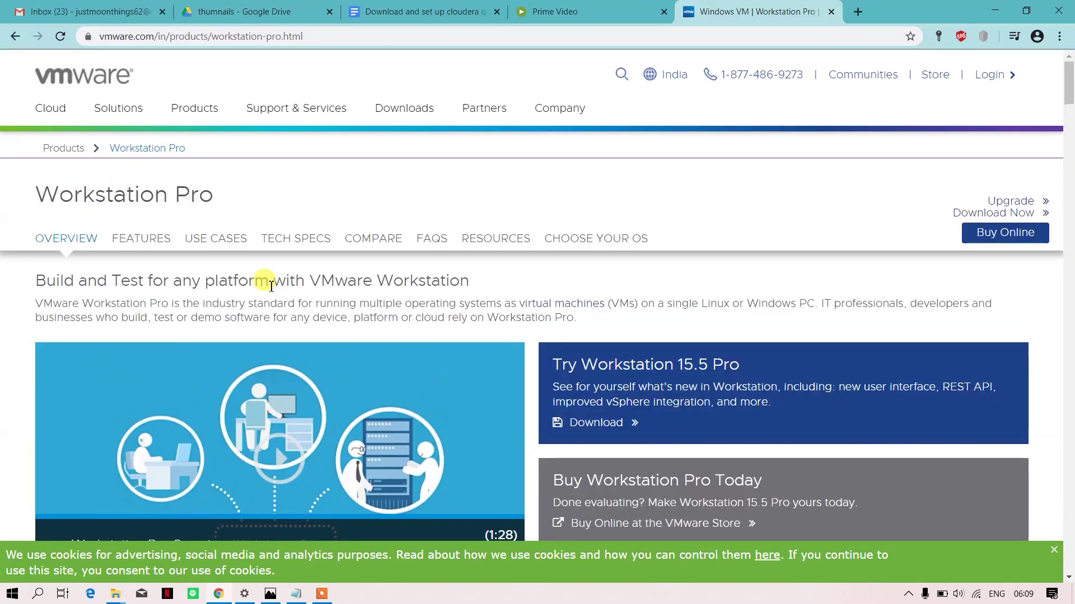
{"action": "scroll", "coordinate": [269, 290], "scroll_direction": "down", "scroll_amount": 1}
{"action": "scroll", "coordinate": [269, 285], "scroll_direction": "up", "scroll_amount": 2}
{"action": "scroll", "coordinate": [269, 284], "scroll_direction": "up", "scroll_amount": 3}
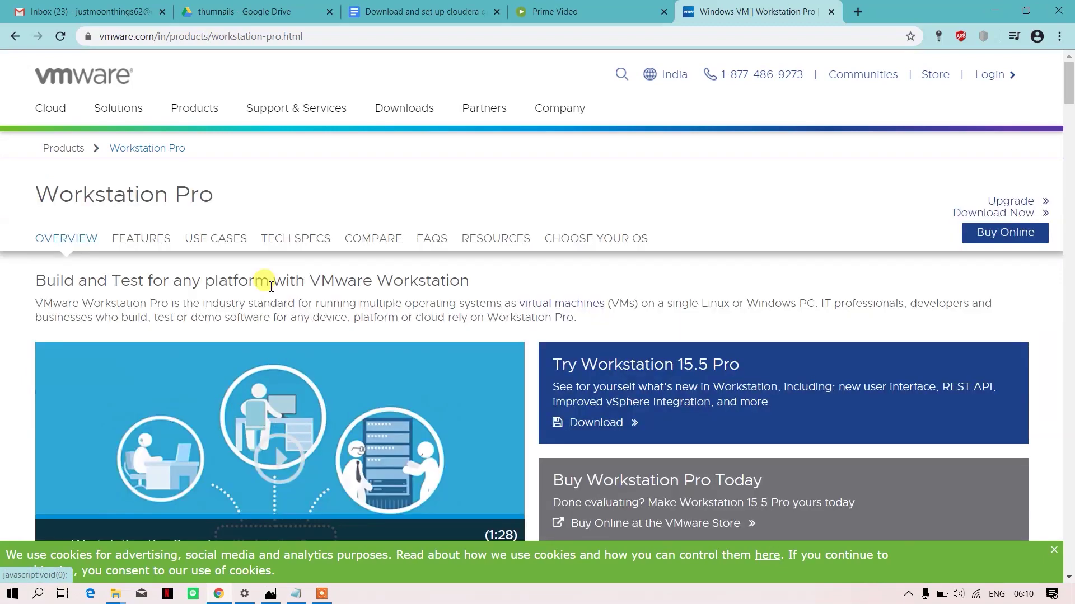
{"action": "scroll", "coordinate": [269, 285], "scroll_direction": "down", "scroll_amount": 1}
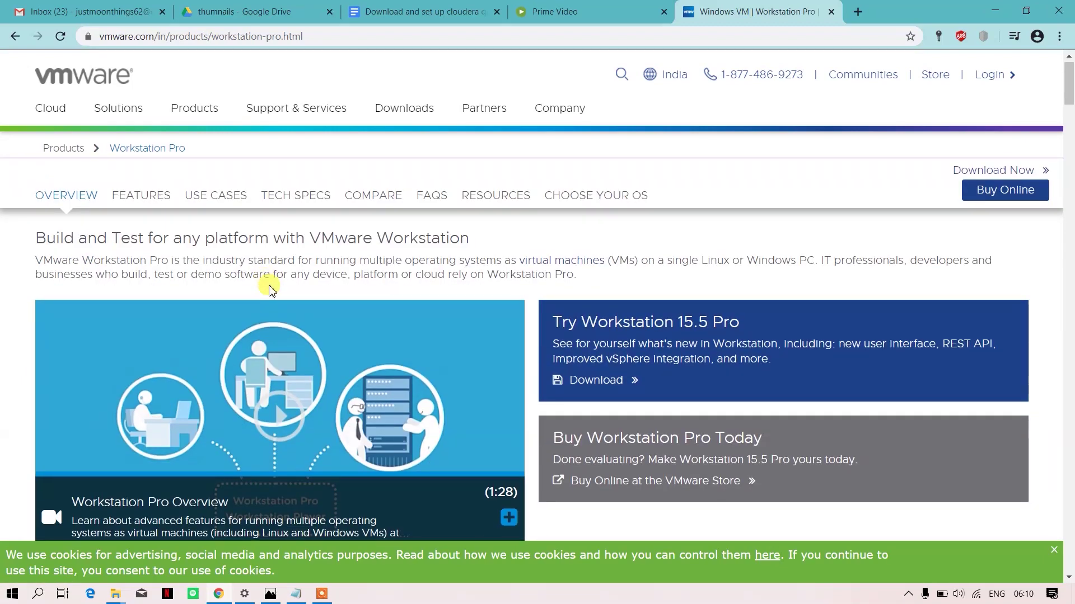
- Open the Workstation 15.5 Pro trial page with its Windows and Linux downloads
{"action": "left_click", "coordinate": [597, 381]}
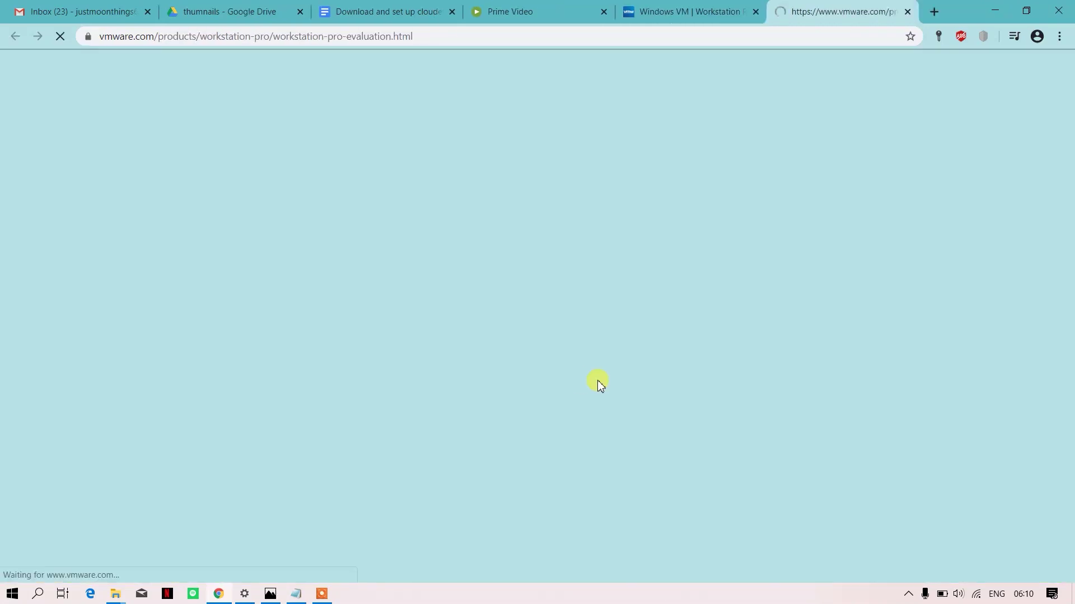
{"action": "scroll", "coordinate": [597, 383], "scroll_direction": "down", "scroll_amount": 3}
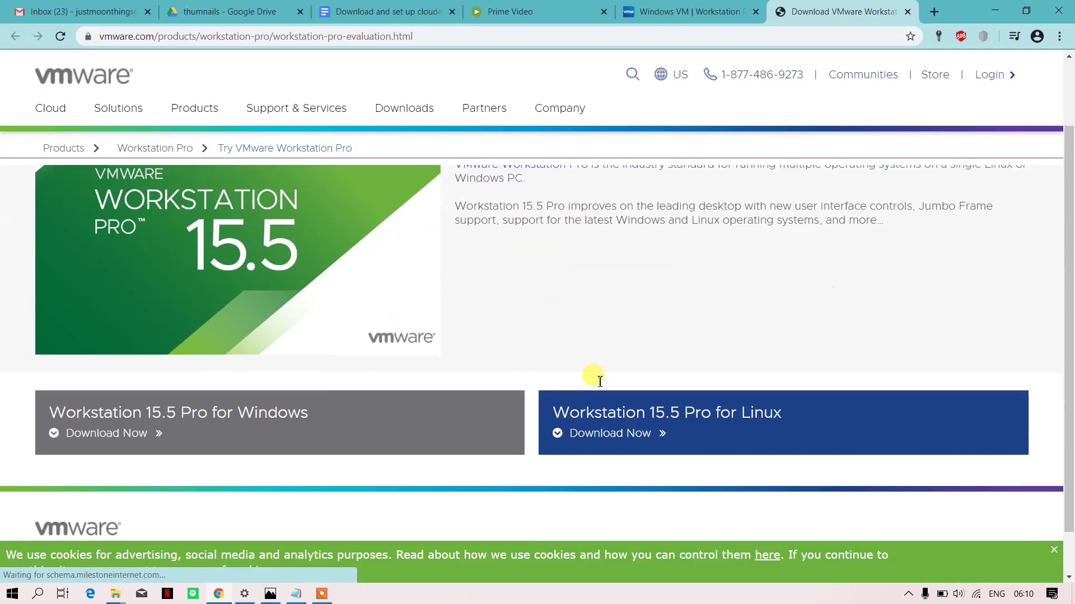
{"action": "scroll", "coordinate": [597, 382], "scroll_direction": "down", "scroll_amount": 2}
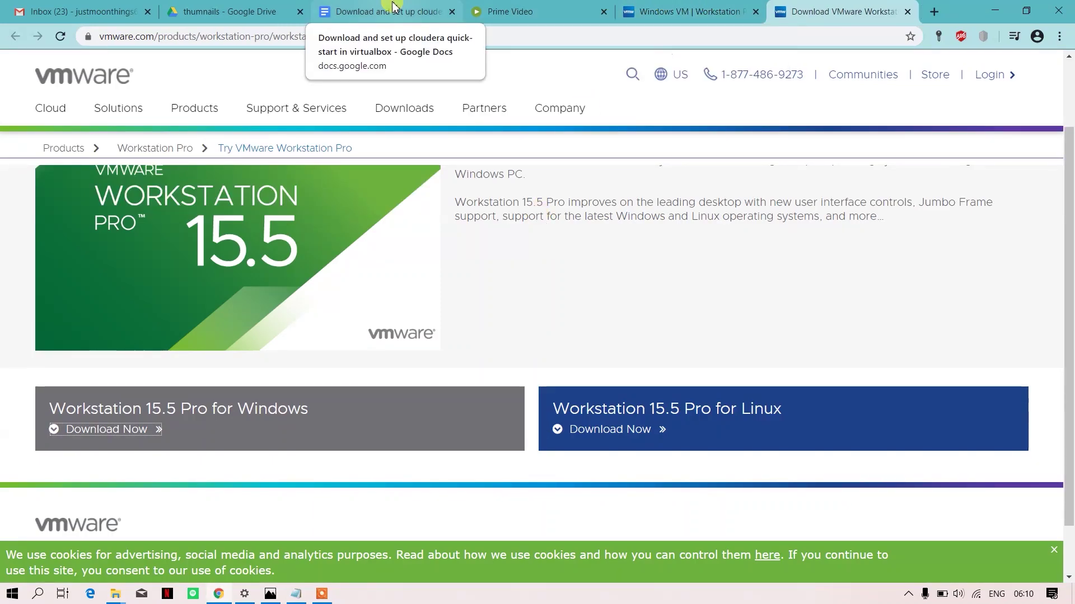
- Return to the Cloudera setup notes, then launch VMware Workstation 15 Player via a 'vmw' Start search
{"action": "left_click", "coordinate": [388, 11]}
{"action": "scroll", "coordinate": [495, 261], "scroll_direction": "down", "scroll_amount": 2}
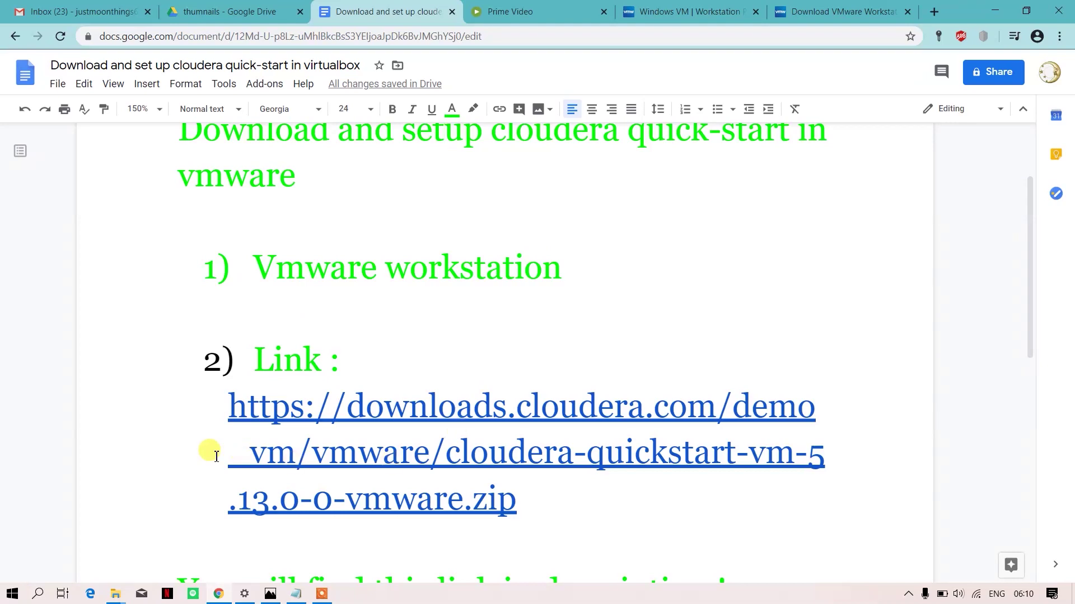
{"action": "left_click", "coordinate": [40, 595]}
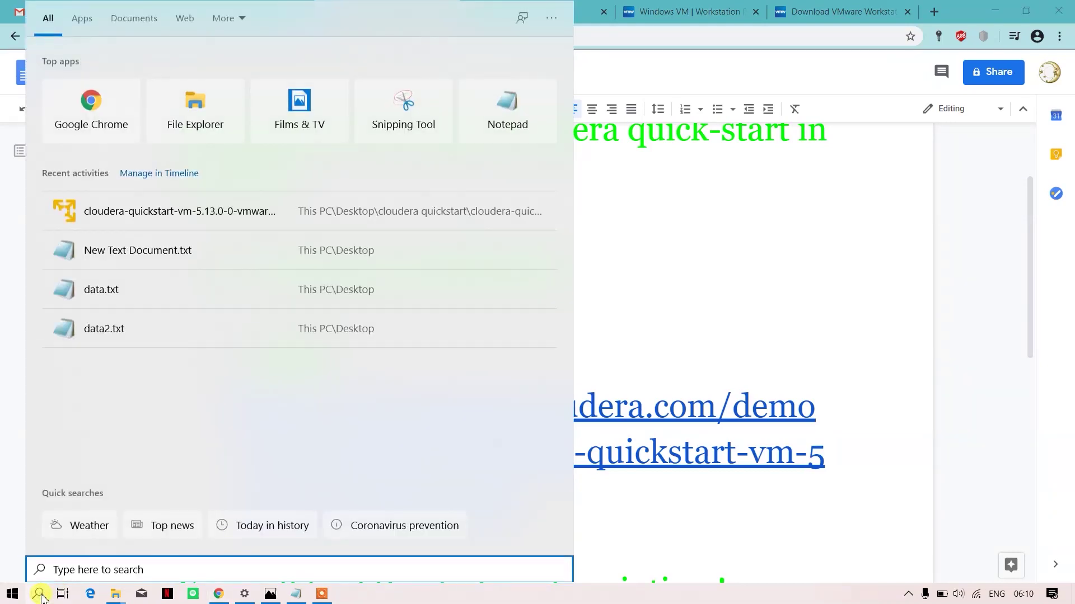
{"action": "type", "text": "vmw"}
{"action": "key", "text": "Return"}
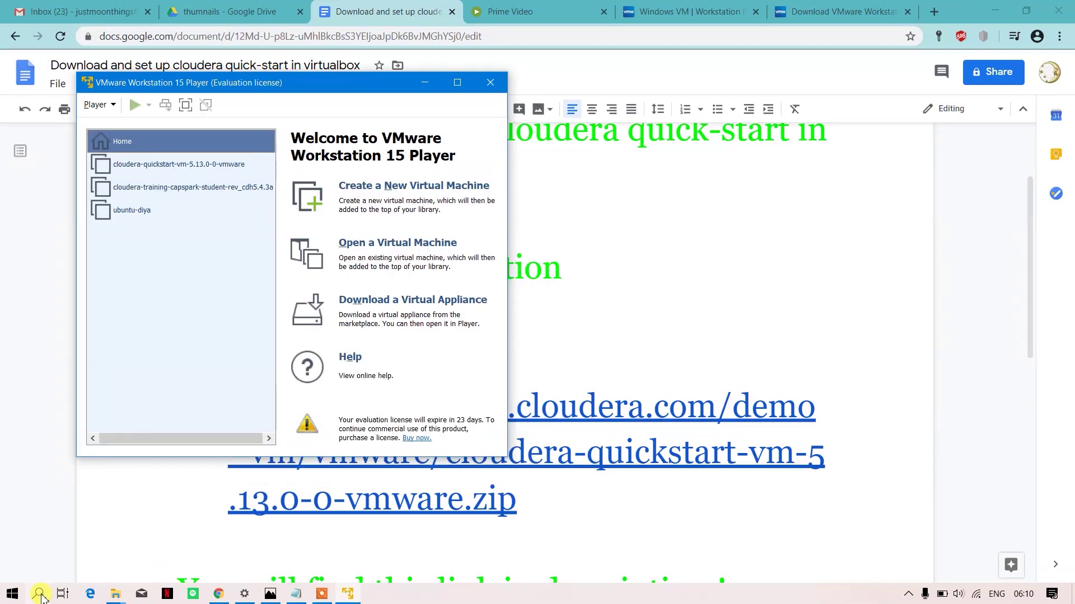
- Maximize the Player and remove cloudera-quickstart-vm-5.13.0-0-vmware from its library
{"action": "left_click", "coordinate": [457, 81]}
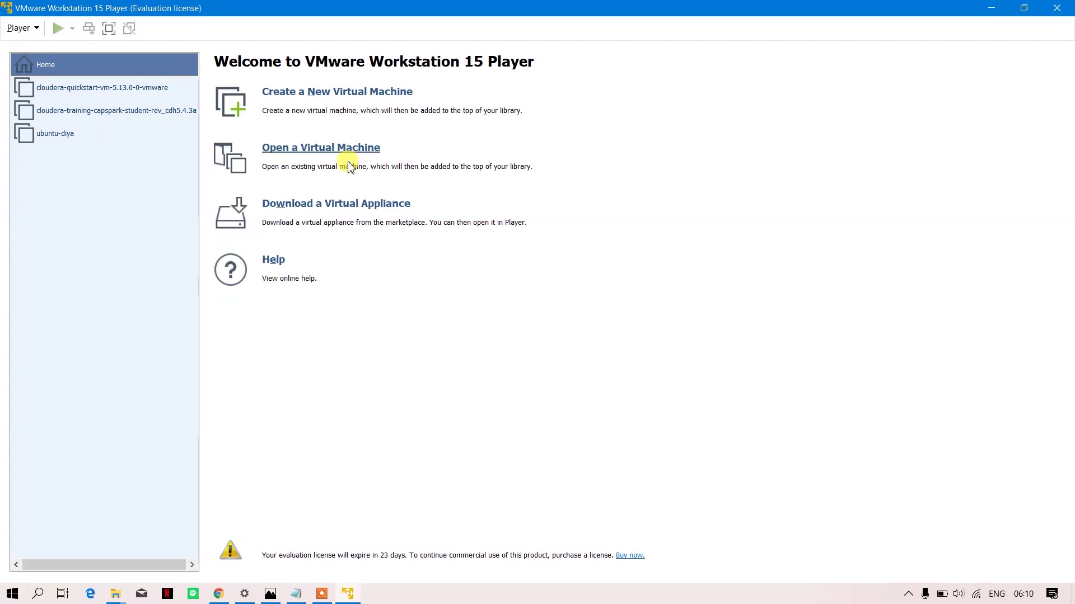
{"action": "left_click", "coordinate": [88, 87]}
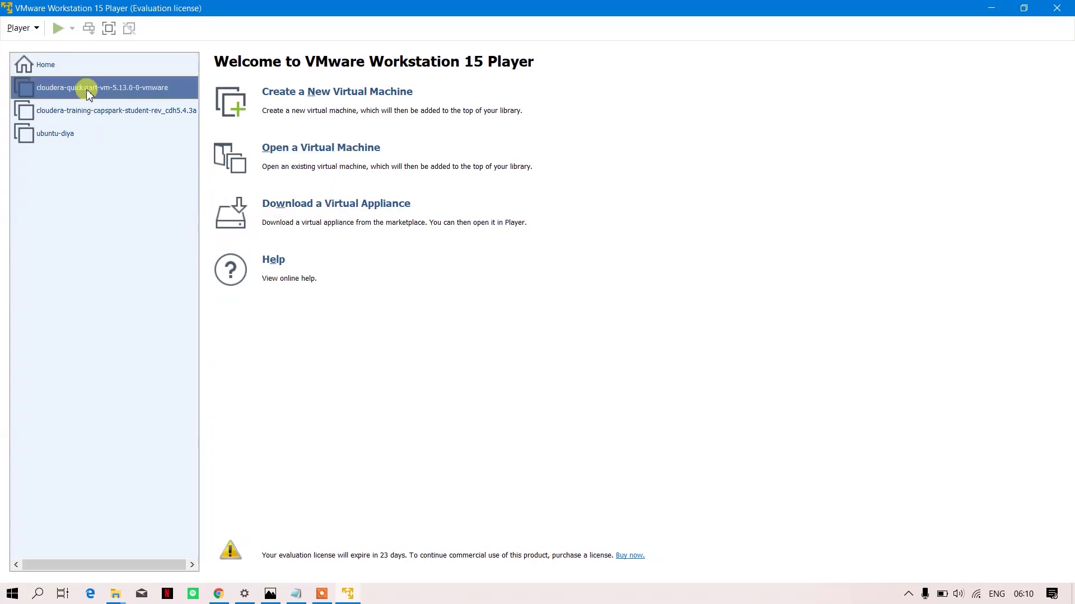
{"action": "right_click", "coordinate": [89, 87]}
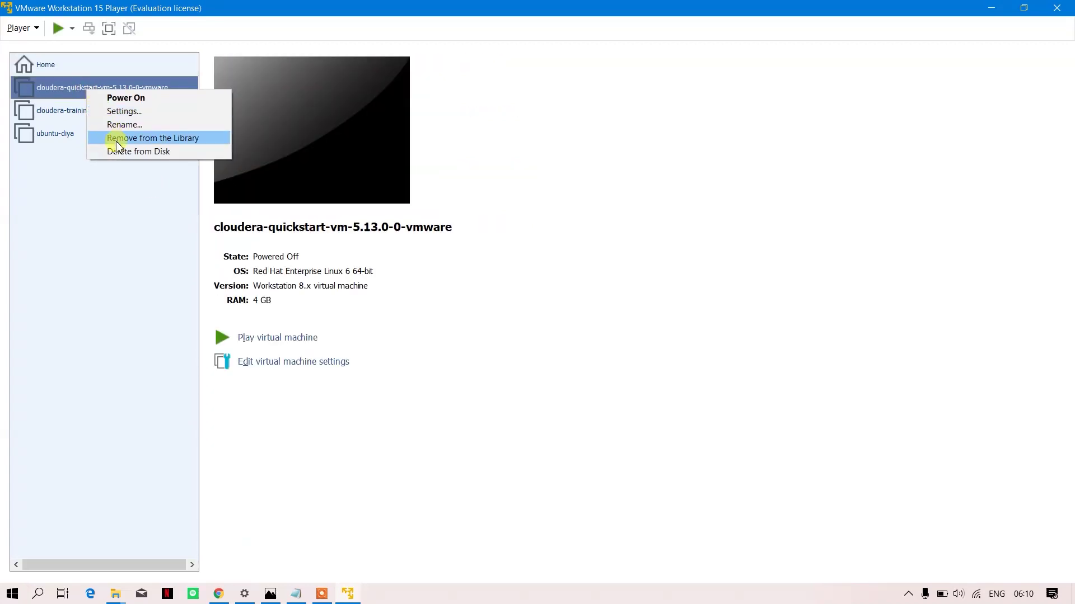
{"action": "left_click", "coordinate": [118, 139]}
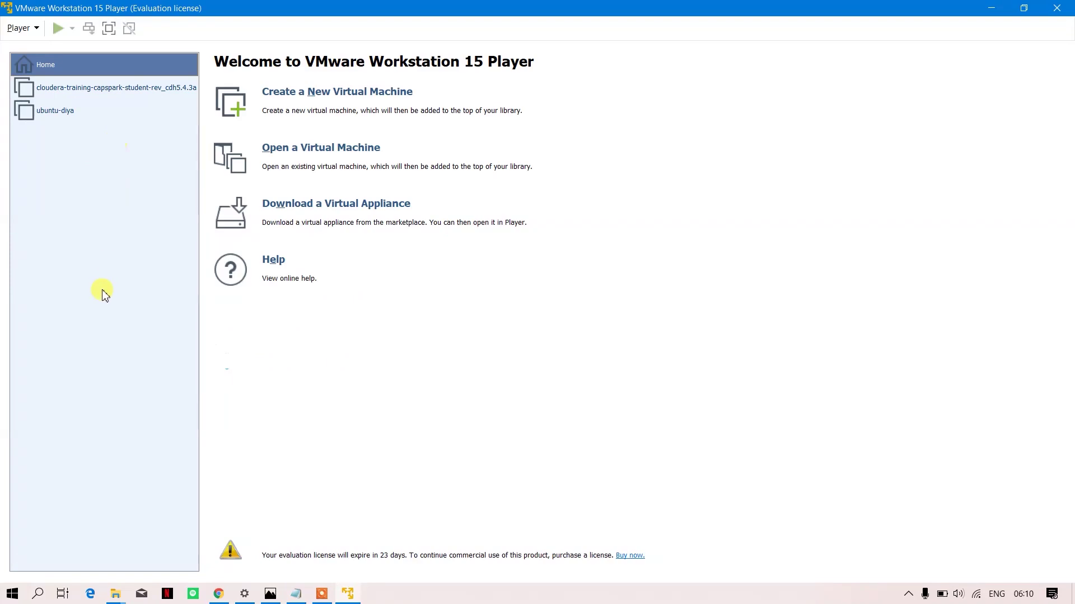
{"action": "left_click", "coordinate": [990, 8]}
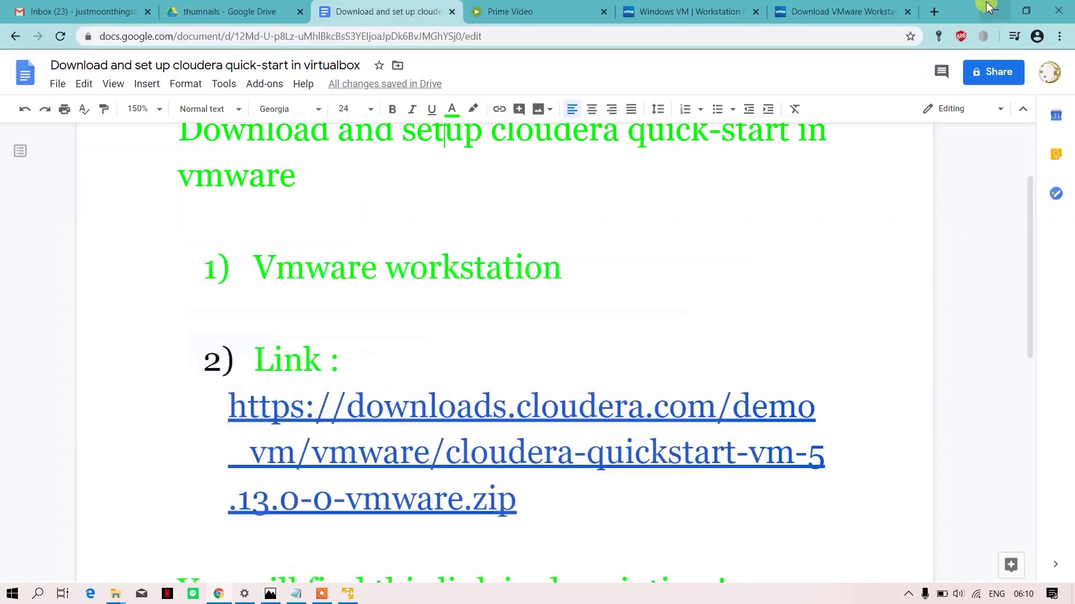
{"action": "scroll", "coordinate": [531, 300], "scroll_direction": "down", "scroll_amount": 1}
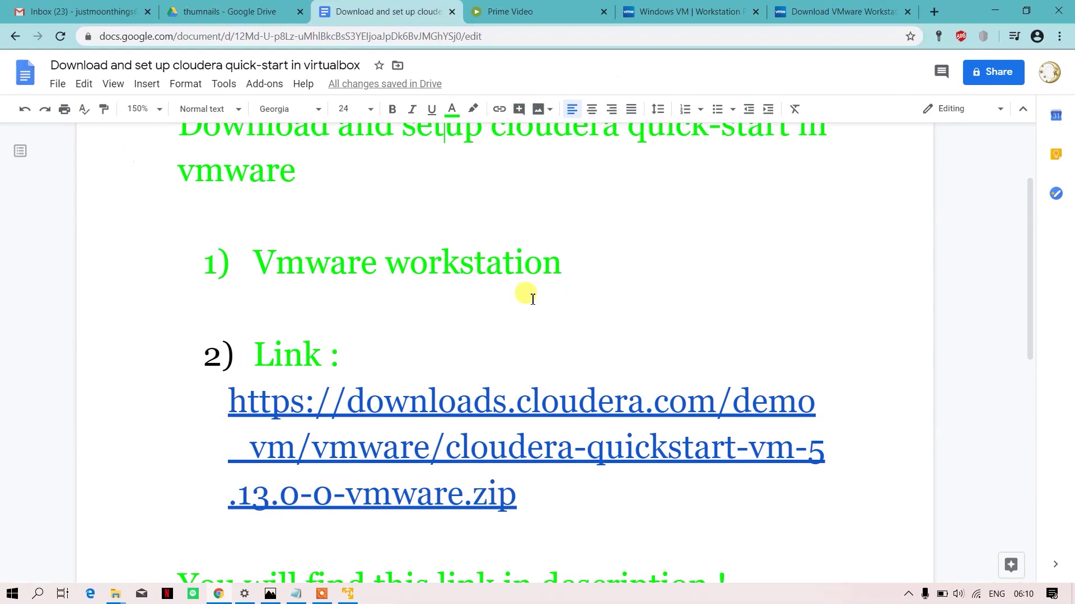
{"action": "scroll", "coordinate": [532, 299], "scroll_direction": "down", "scroll_amount": 2}
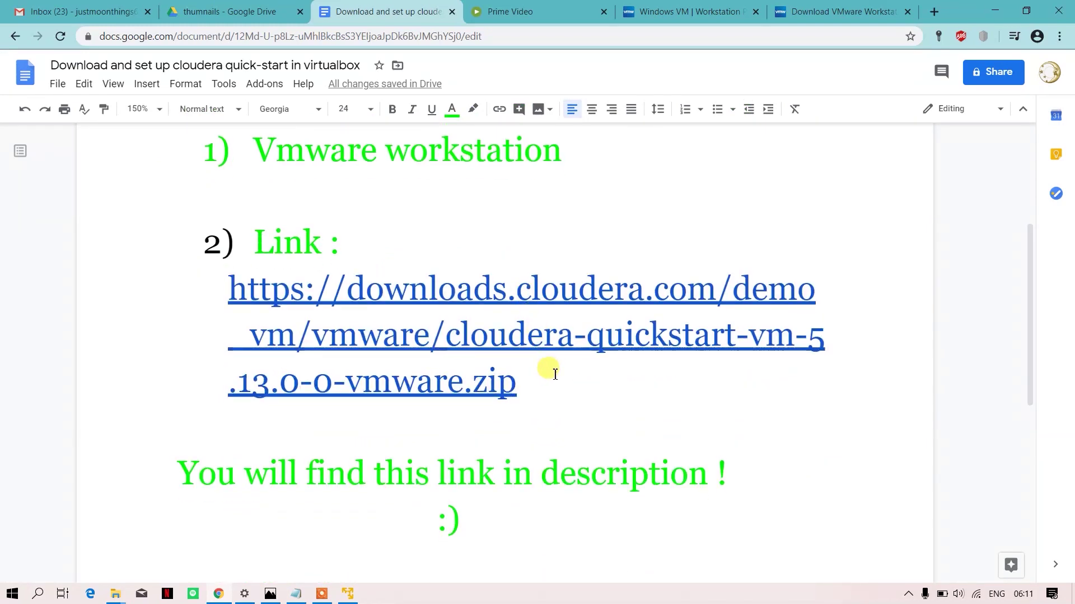
{"action": "left_click", "coordinate": [419, 292]}
{"action": "left_click", "coordinate": [328, 414]}
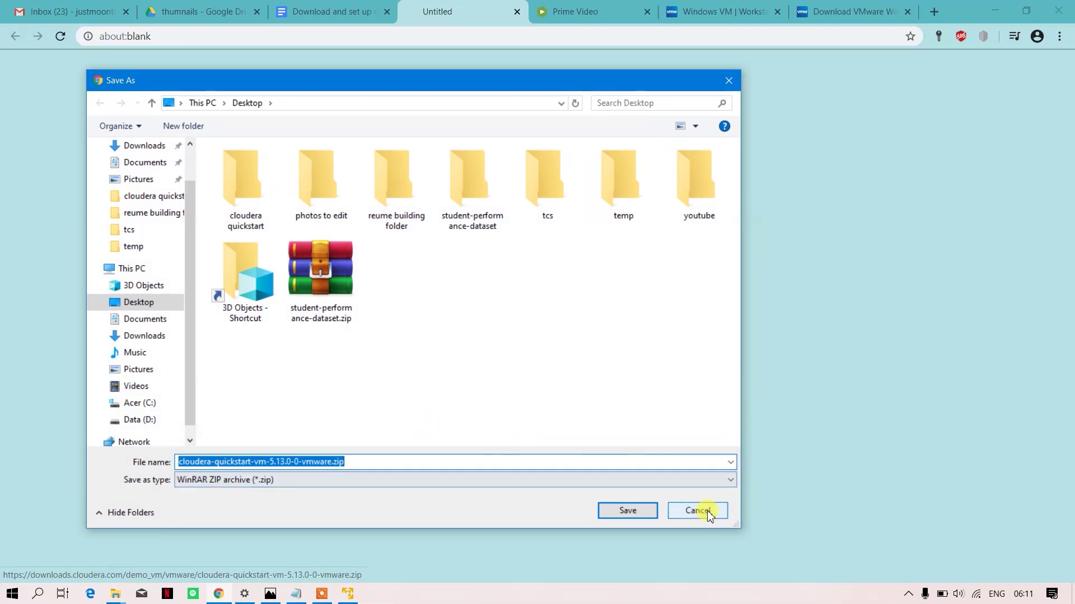
{"action": "left_click", "coordinate": [698, 511]}
{"action": "left_click", "coordinate": [381, 11]}
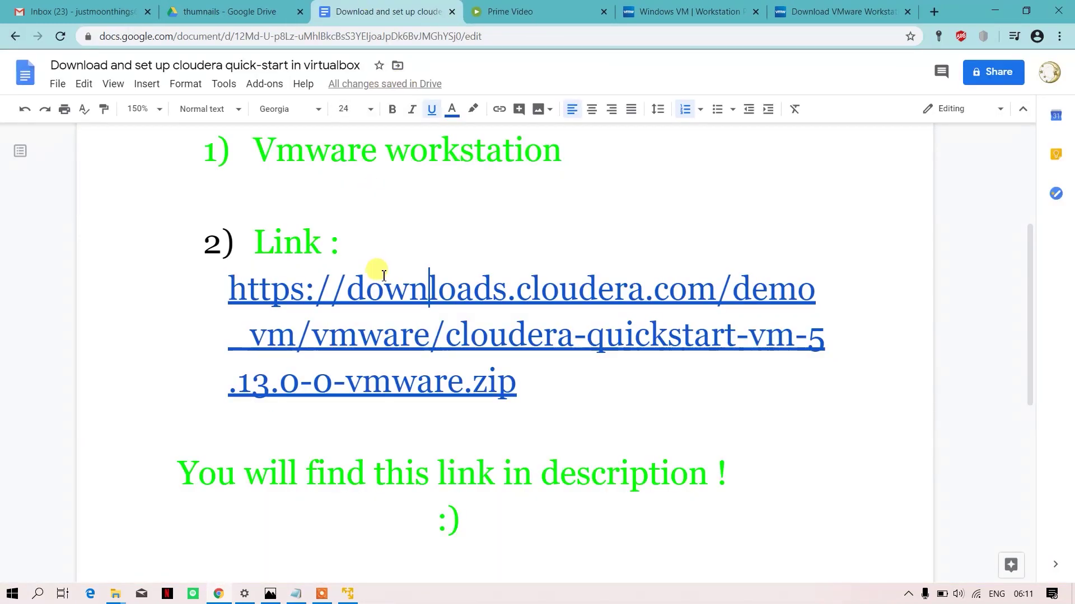
{"action": "mouse_move", "coordinate": [114, 594]}
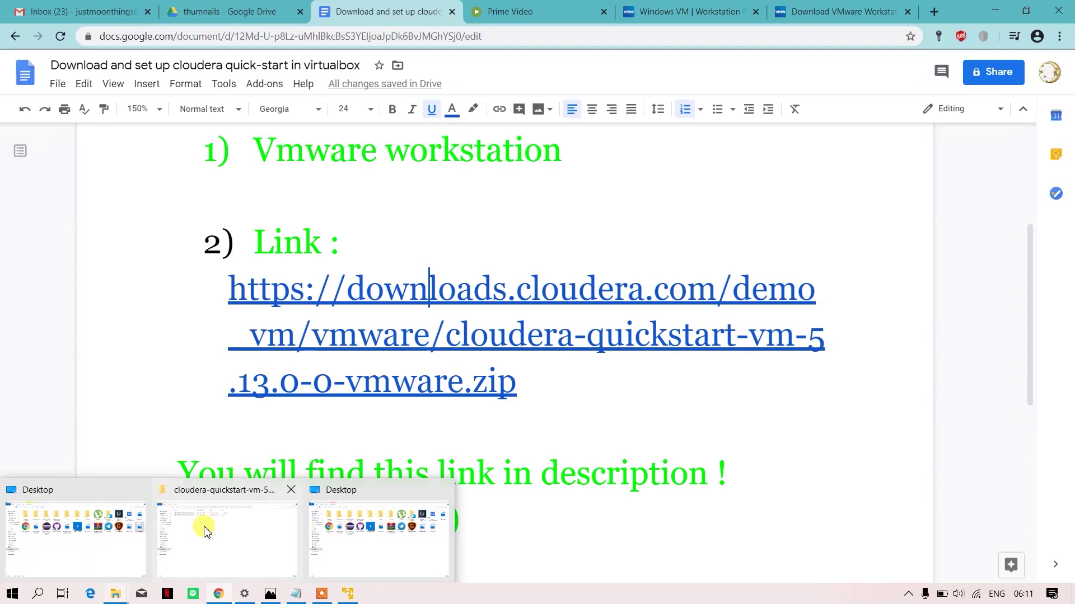
- Inspect the extracted vmware folder under cloudera quickstart, then return to VMware Player
{"action": "left_click", "coordinate": [206, 530]}
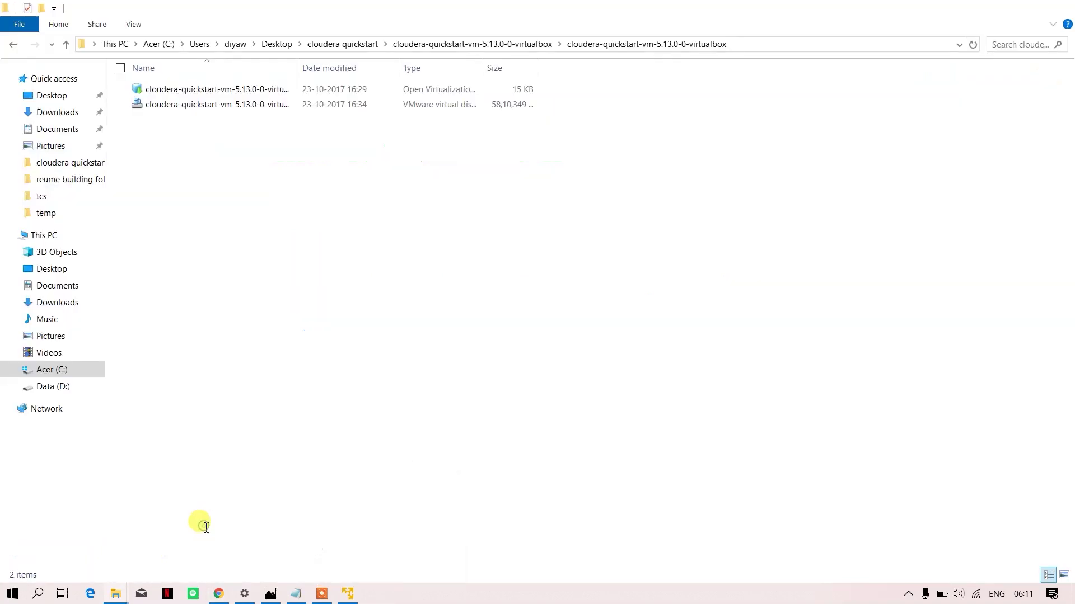
{"action": "left_click", "coordinate": [335, 46]}
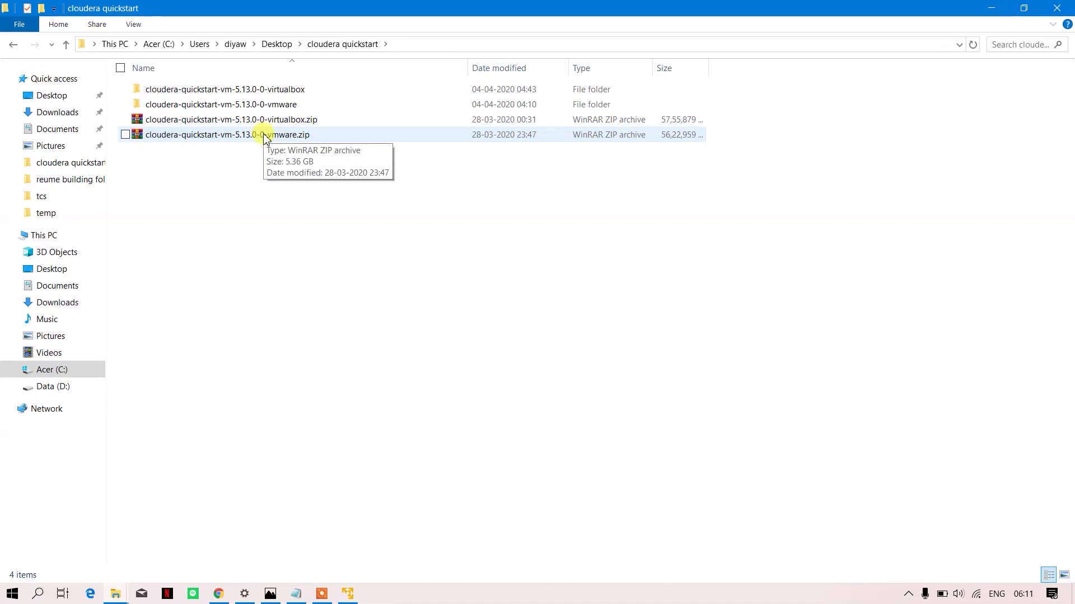
{"action": "double_click", "coordinate": [254, 104]}
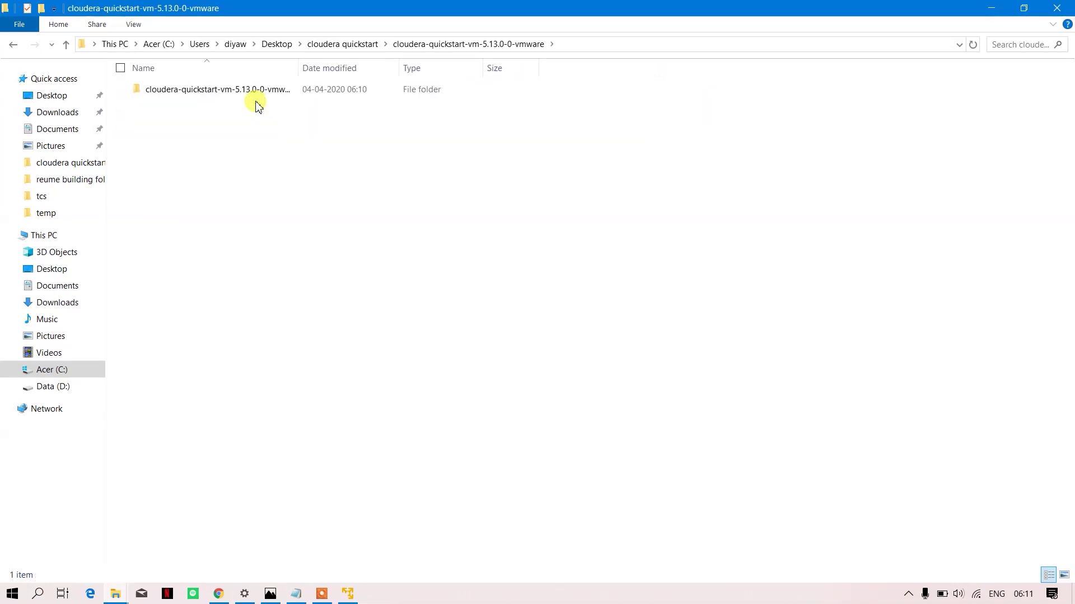
{"action": "left_click", "coordinate": [336, 44]}
{"action": "left_click", "coordinate": [305, 202]}
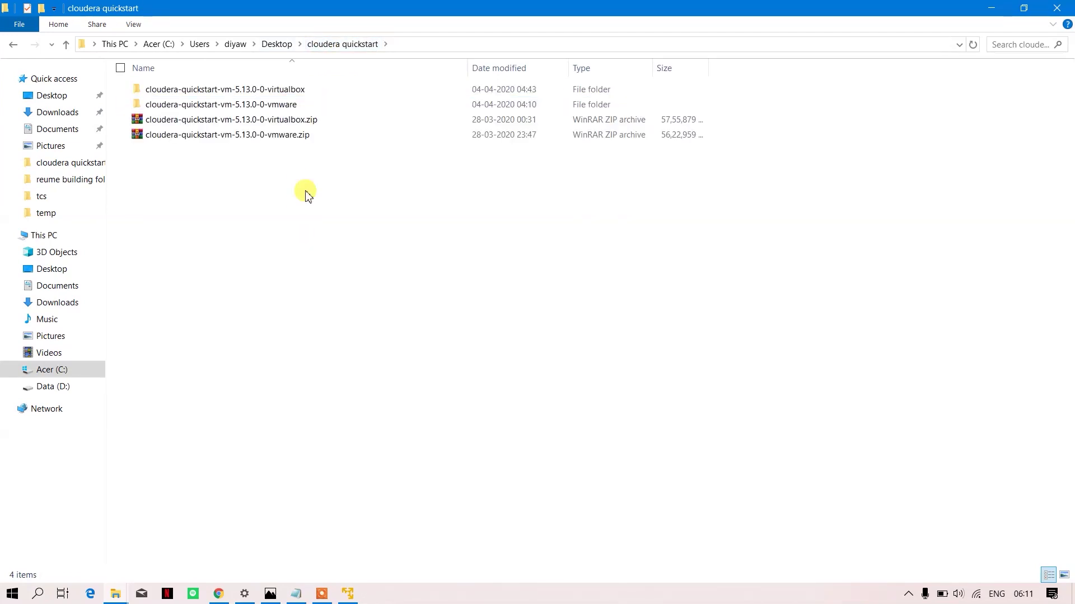
{"action": "left_click", "coordinate": [347, 594]}
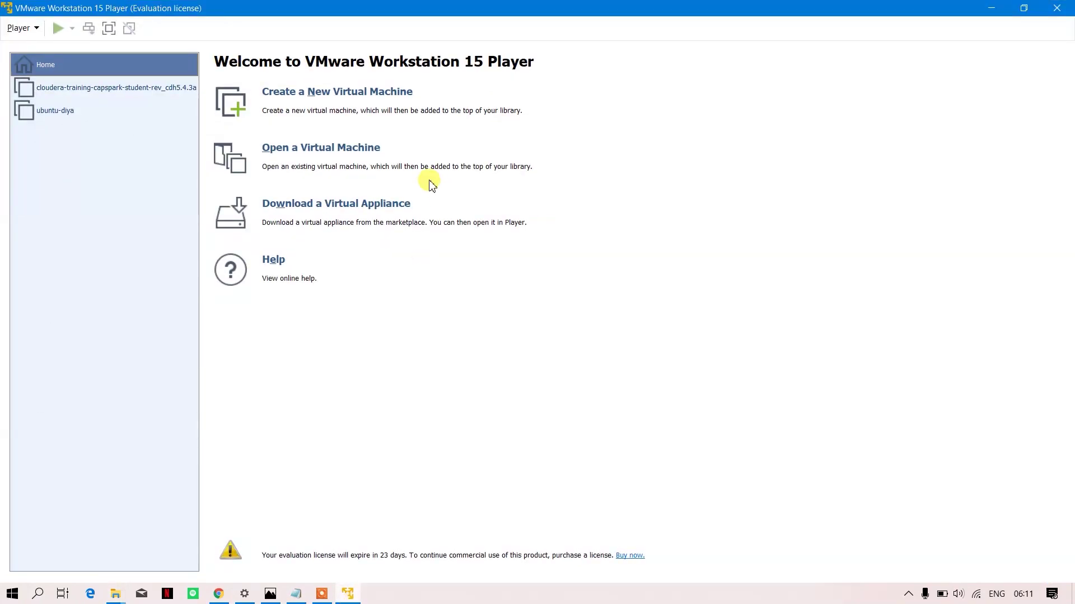
- Open the Cloudera .vmx file from cloudera quickstart > vmware > vmware
{"action": "left_click", "coordinate": [351, 152]}
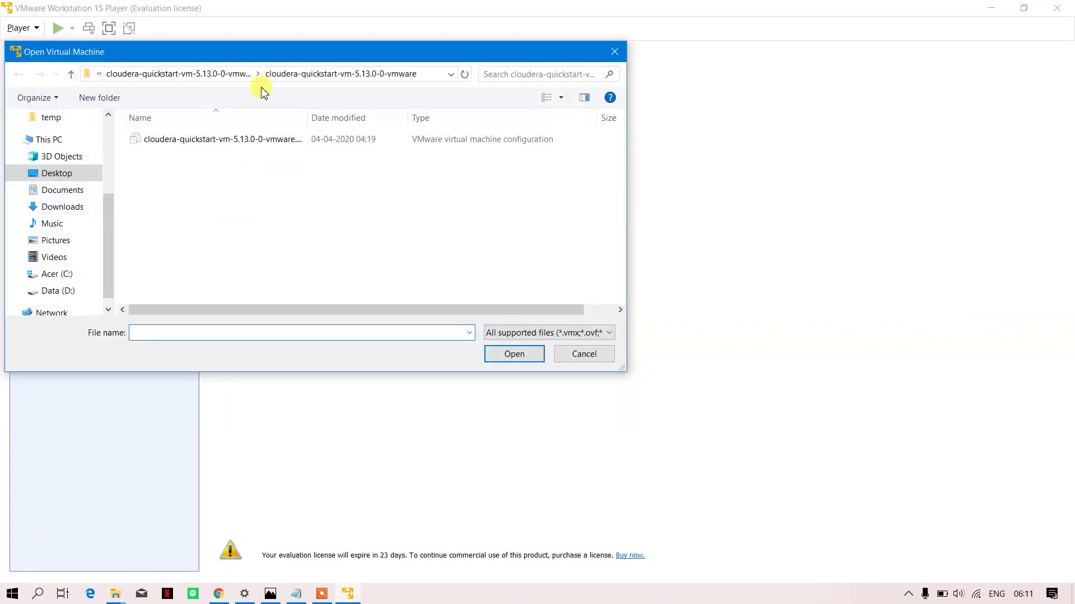
{"action": "left_click", "coordinate": [204, 74]}
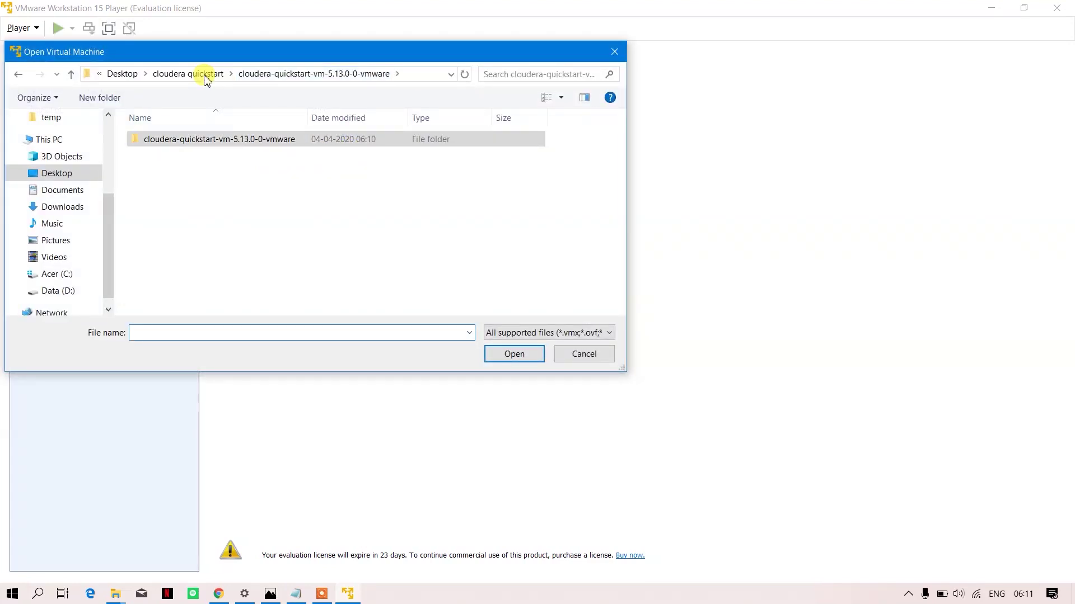
{"action": "left_click", "coordinate": [194, 74]}
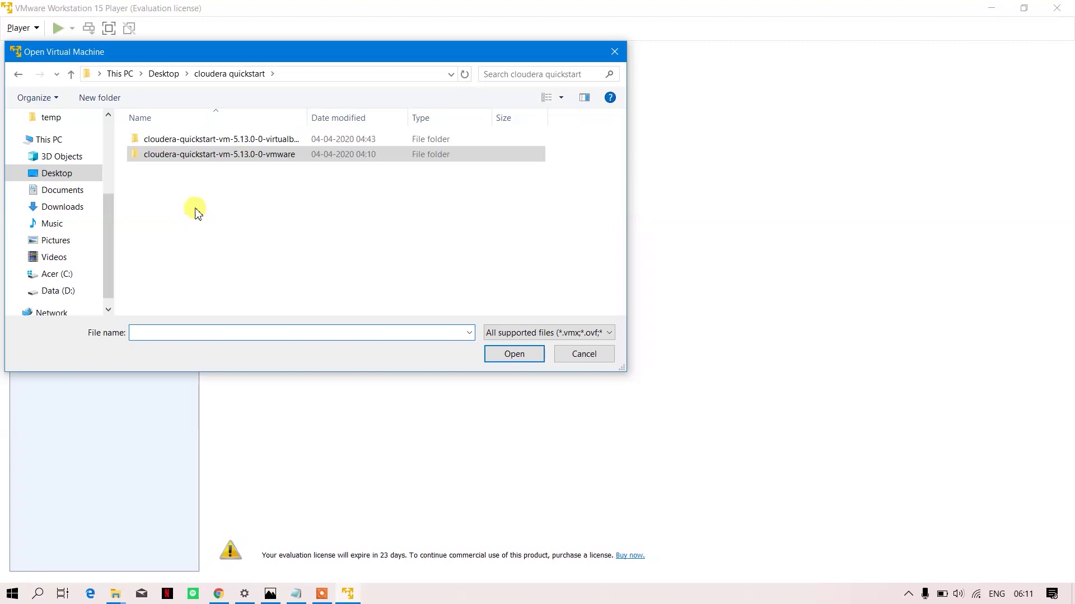
{"action": "double_click", "coordinate": [232, 153]}
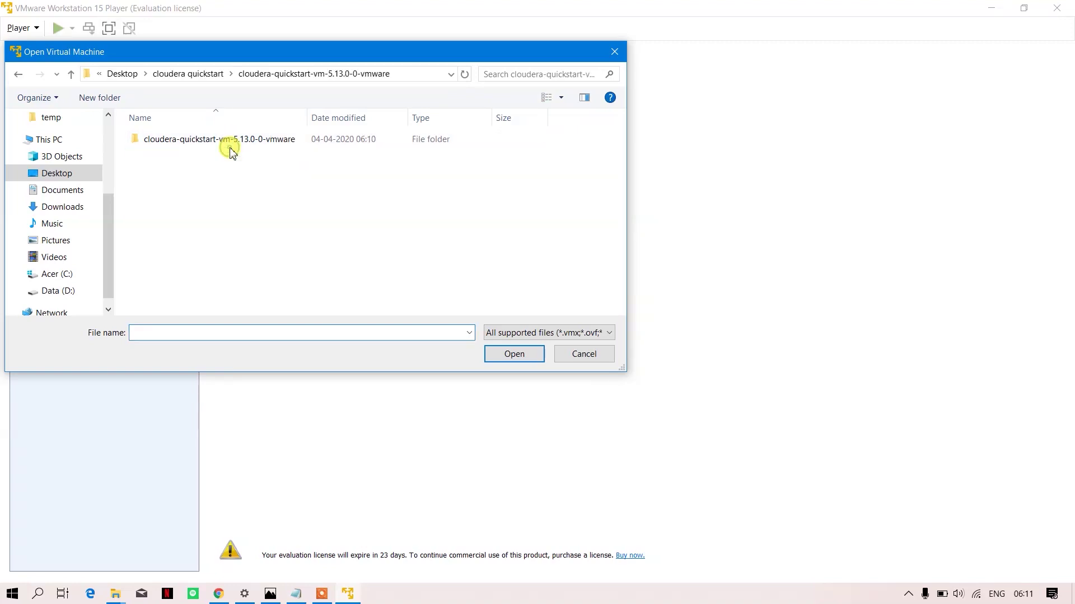
{"action": "double_click", "coordinate": [235, 140]}
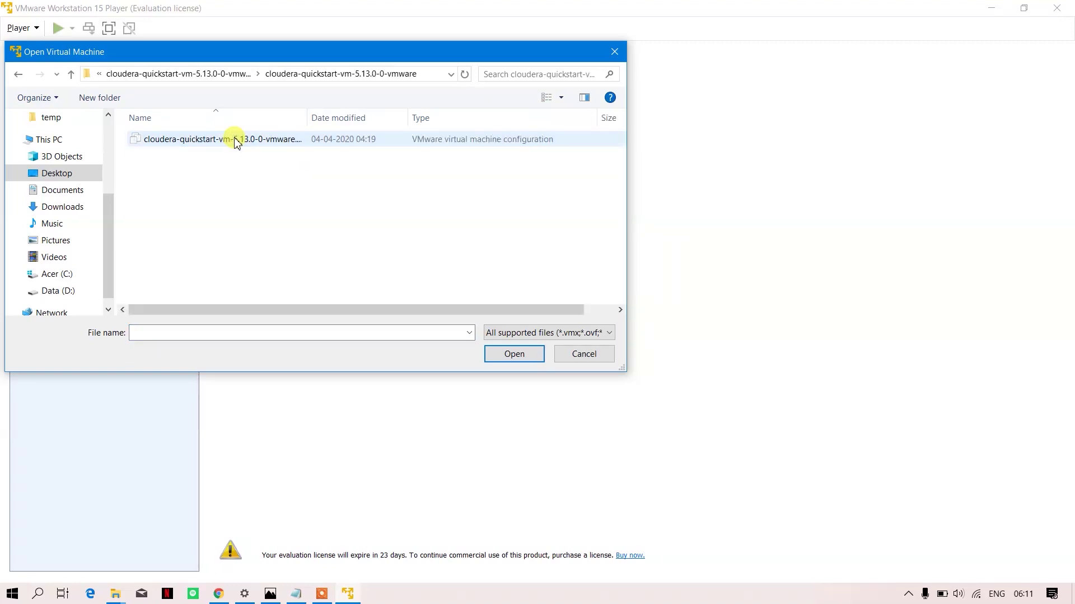
{"action": "left_click", "coordinate": [238, 143]}
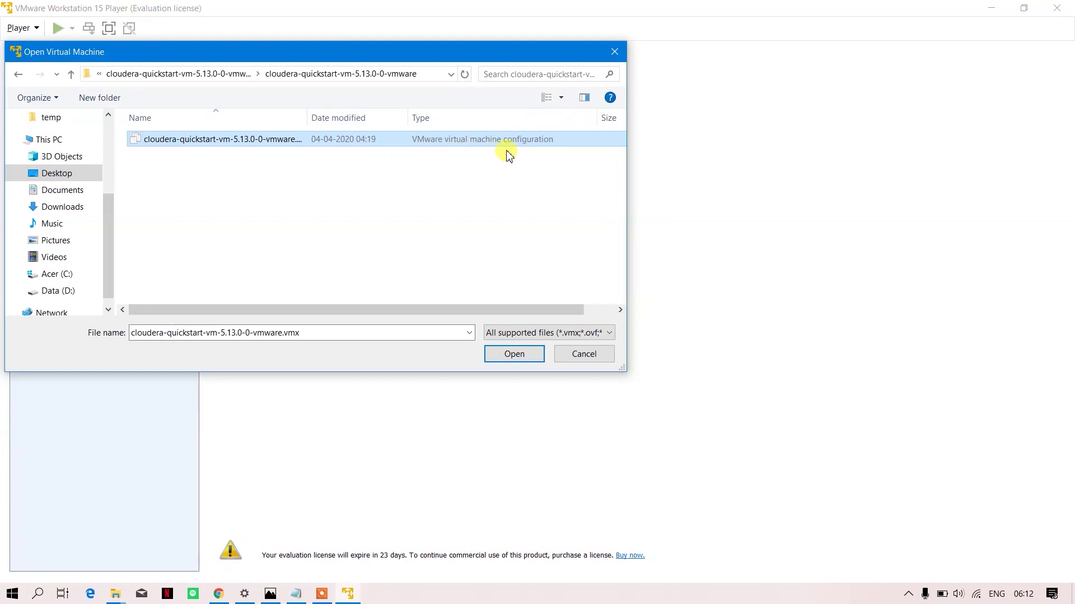
{"action": "left_click", "coordinate": [523, 354]}
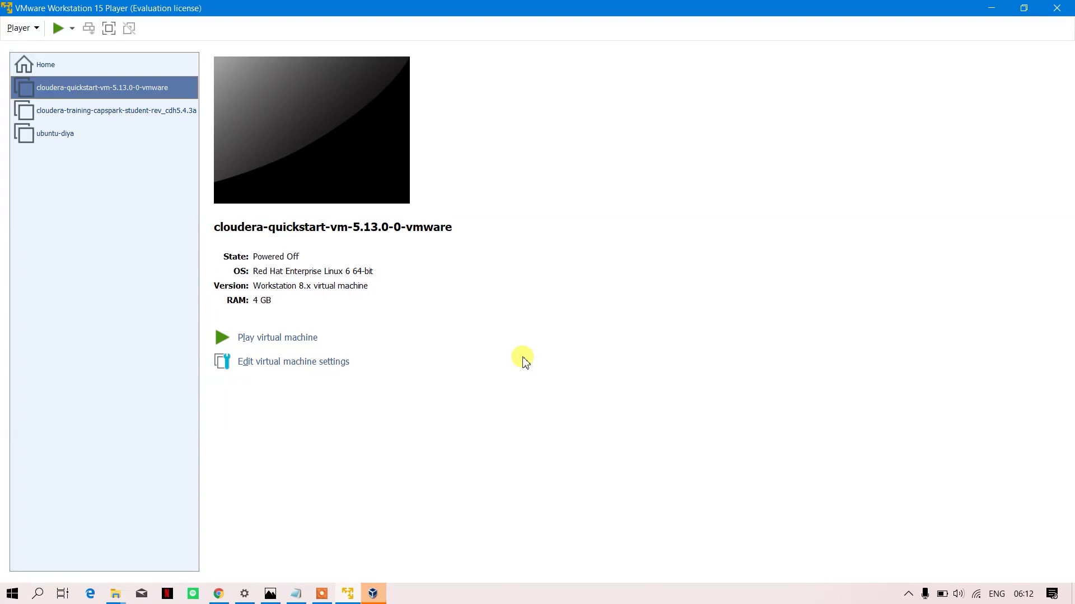
- In the VM's Options settings, delete the version suffix so the name reads 'cloudera-quickstar'
{"action": "left_click", "coordinate": [331, 363]}
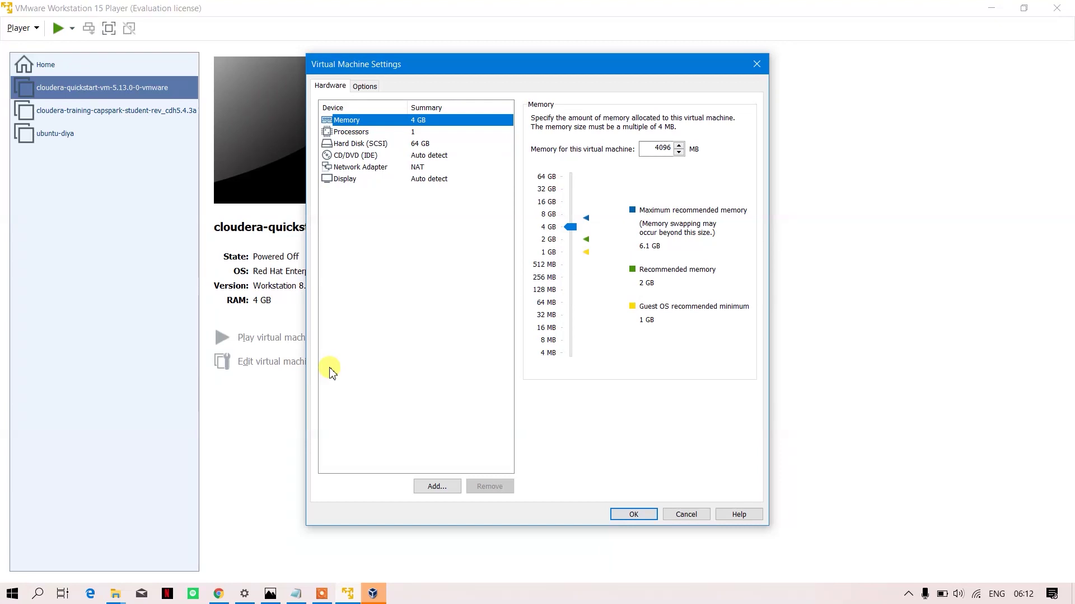
{"action": "left_click", "coordinate": [366, 86]}
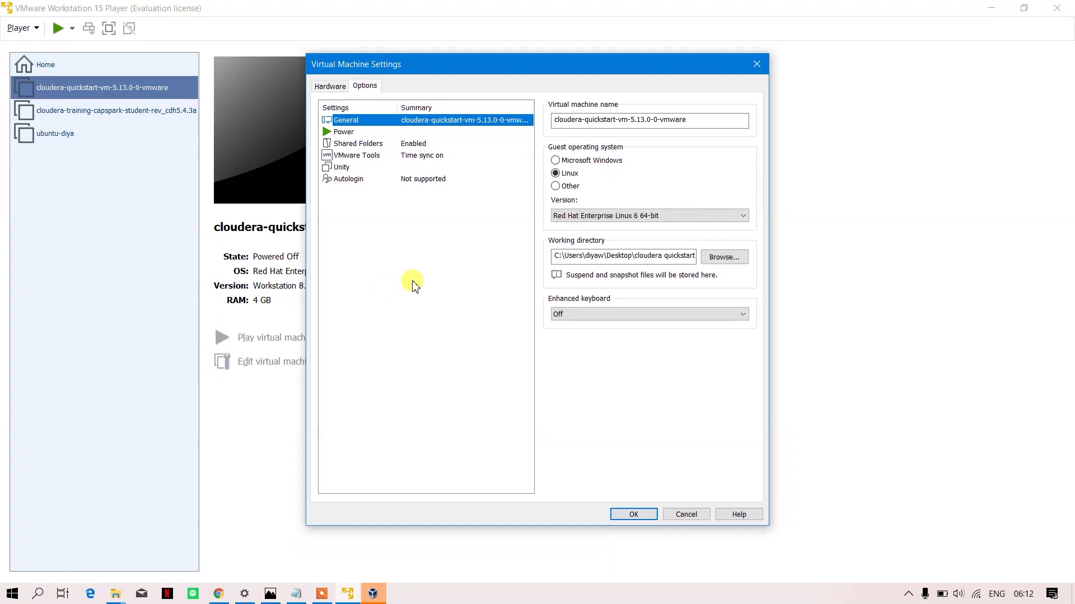
{"action": "left_click_drag", "start_coordinate": [693, 121], "coordinate": [616, 118]}
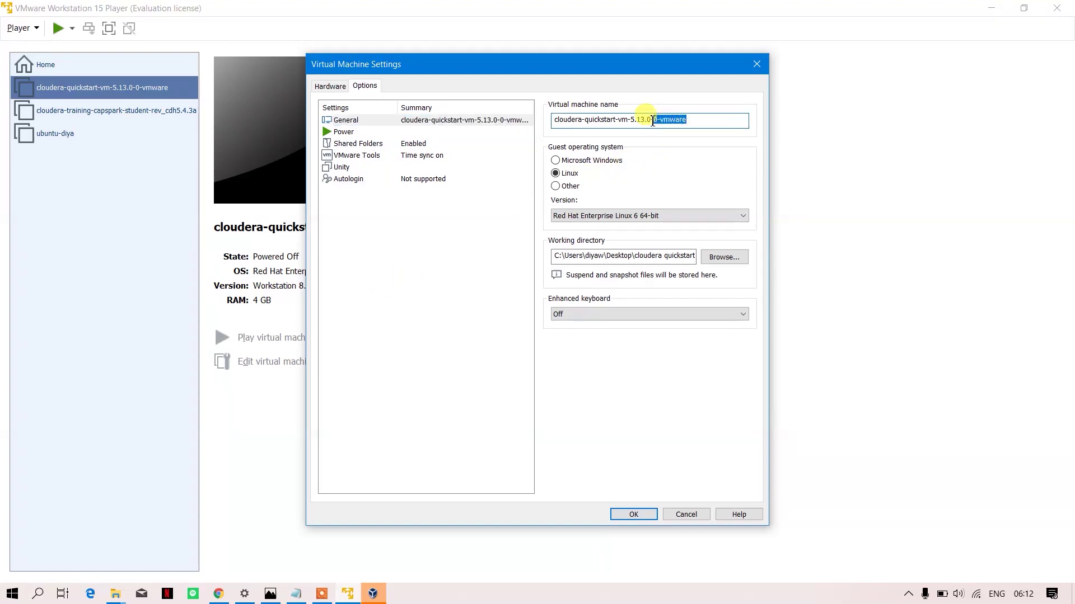
{"action": "key", "text": "BackSpace"}
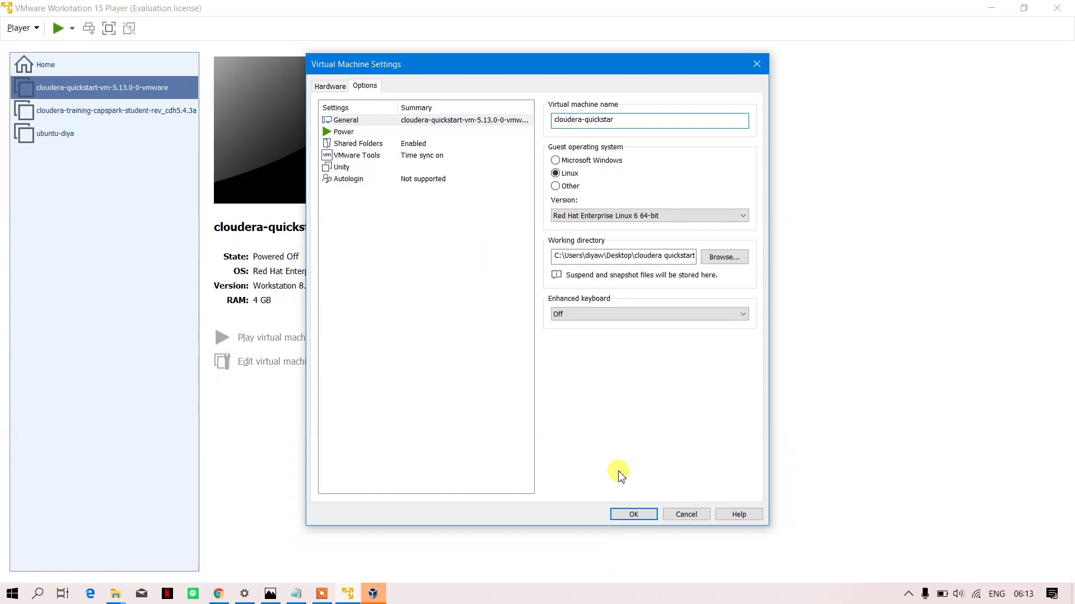
- Save the 'cloudera-quickstar' name with OK and switch back to the Google Docs notes
{"action": "left_click", "coordinate": [631, 515]}
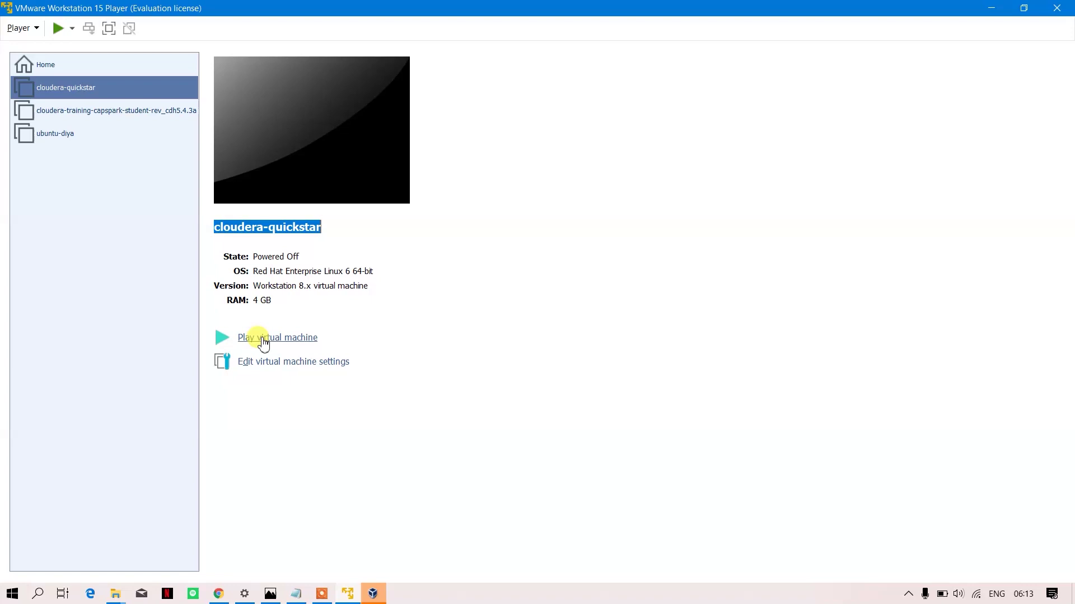
{"action": "left_click", "coordinate": [219, 595]}
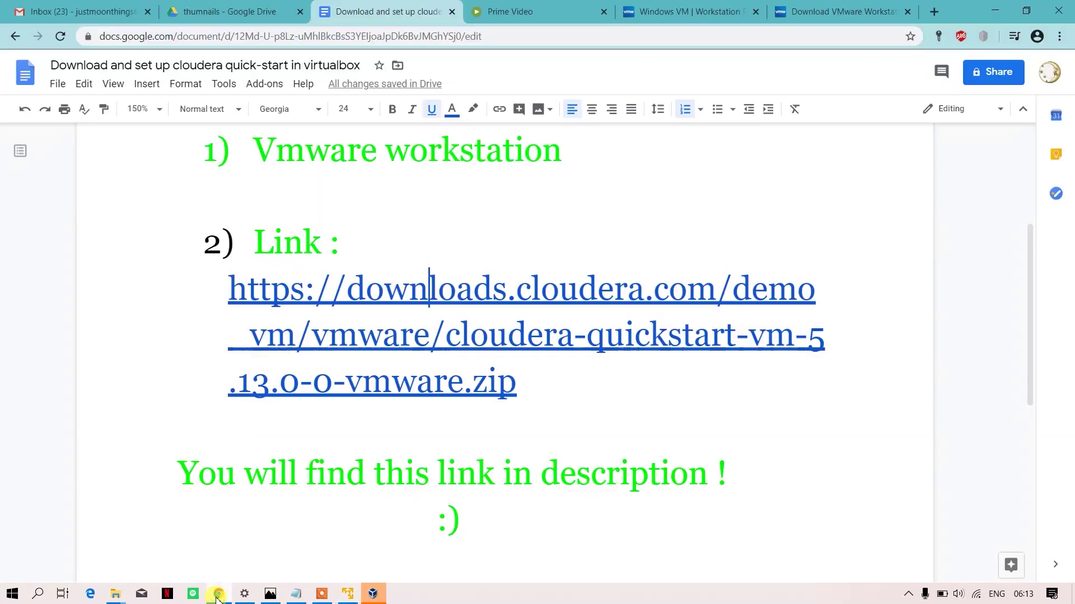
{"action": "left_click", "coordinate": [552, 393]}
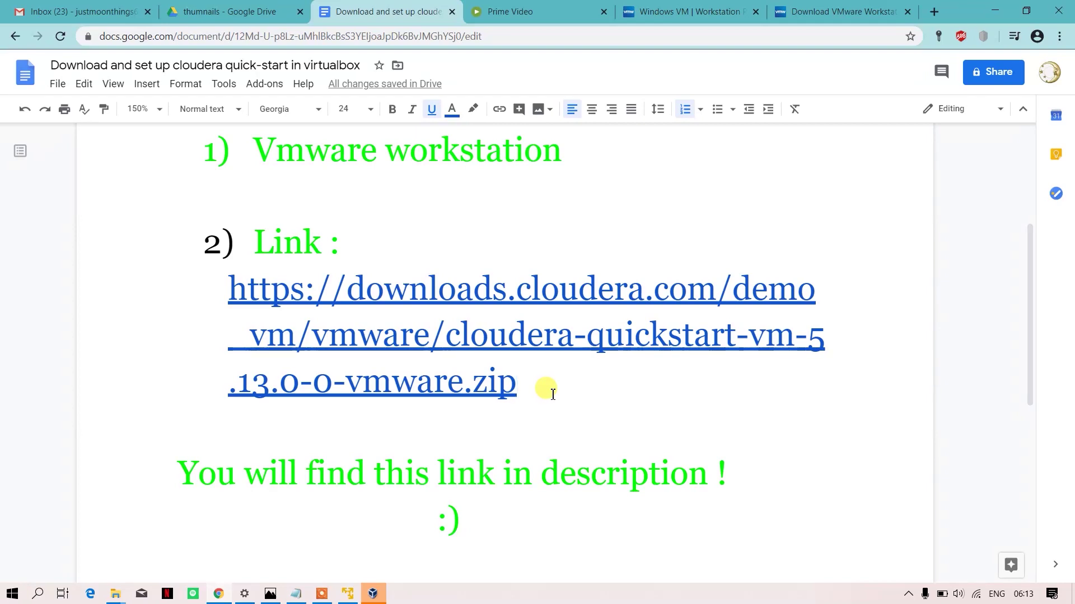